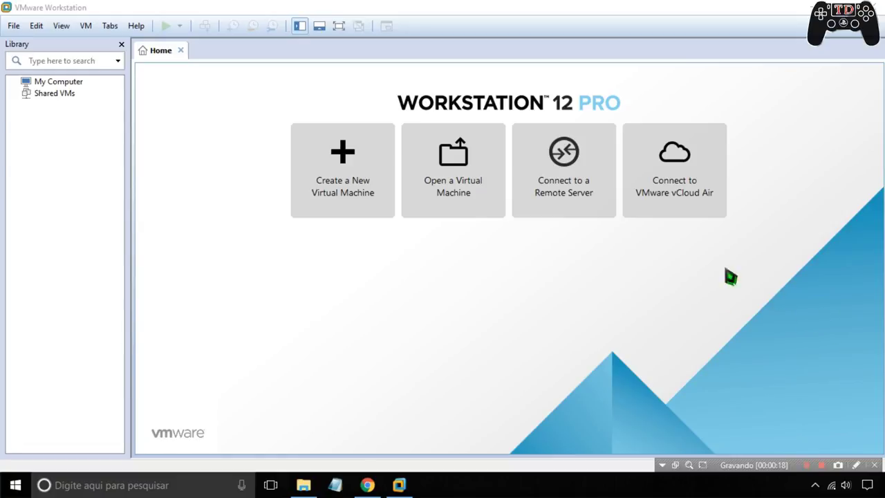
Start a new virtual machine with the Typical configuration, using the Windows 7 installer disc image file (iso) as the installation source
left_click(337, 186)
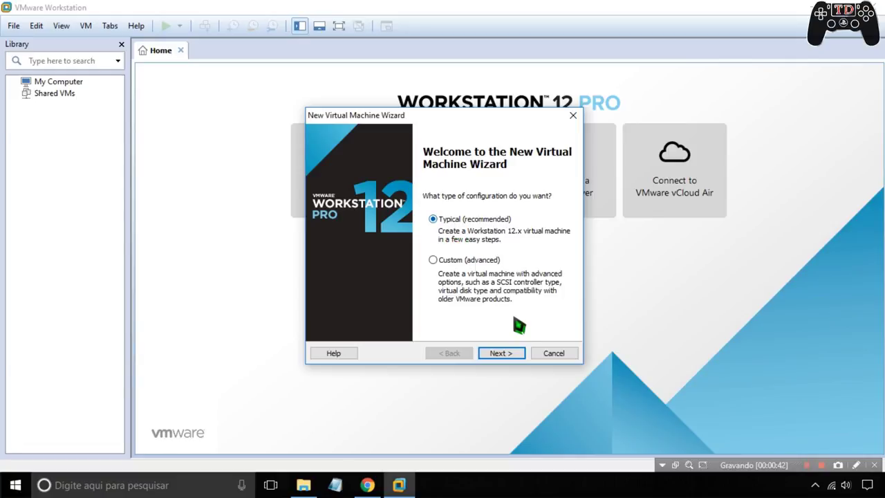
left_click(508, 355)
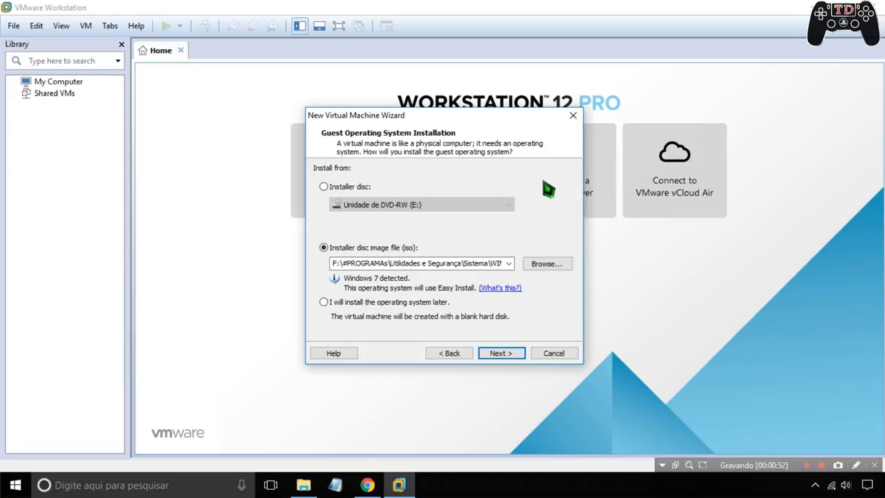
left_click(324, 186)
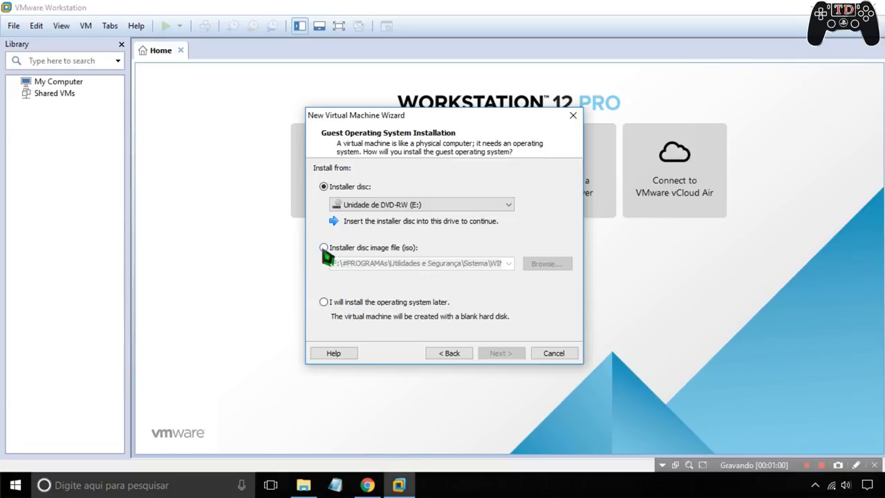
left_click(323, 248)
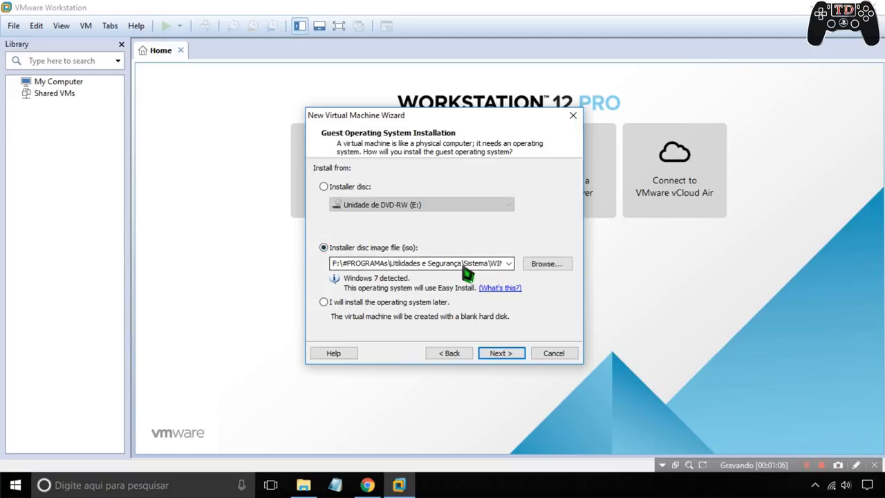
left_click(501, 353)
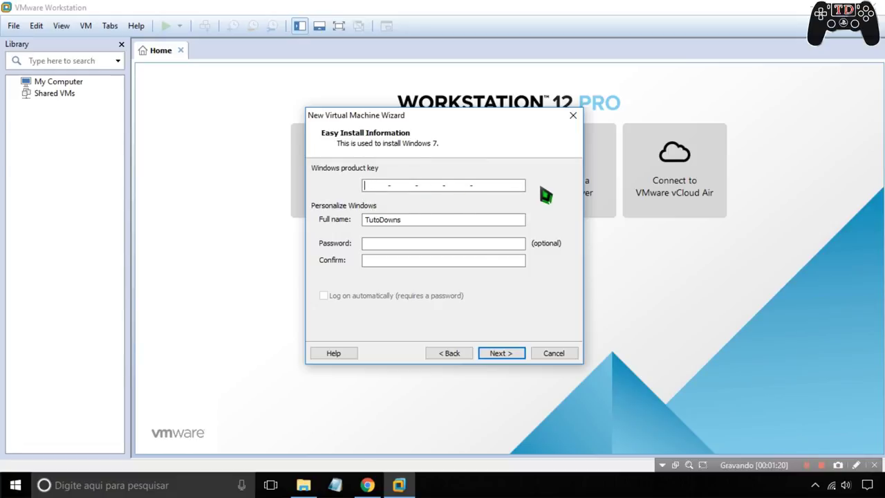
Accept the Easy Install information with the prefilled full name, leaving the product key and password blank
left_click(401, 222)
left_click_drag(403, 220, 367, 222)
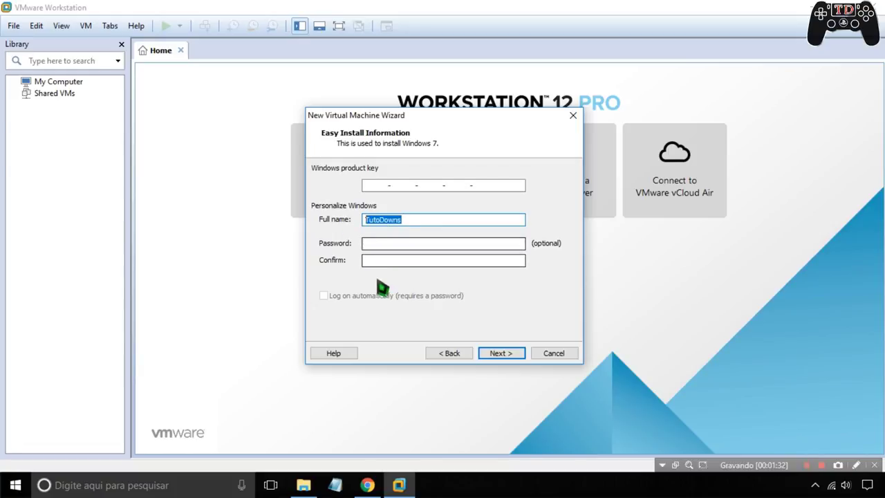
left_click(494, 354)
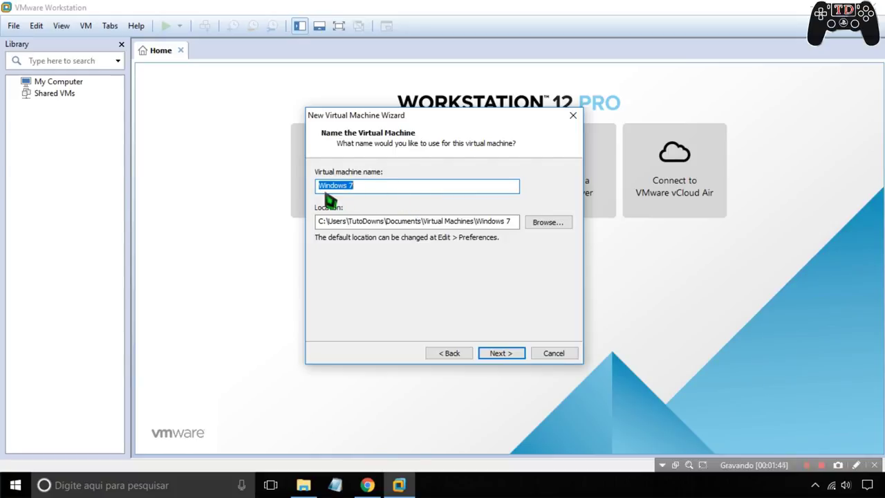
Accept Windows 7 as the virtual machine name and keep its default location in the Virtual Machines folder
left_click(360, 196)
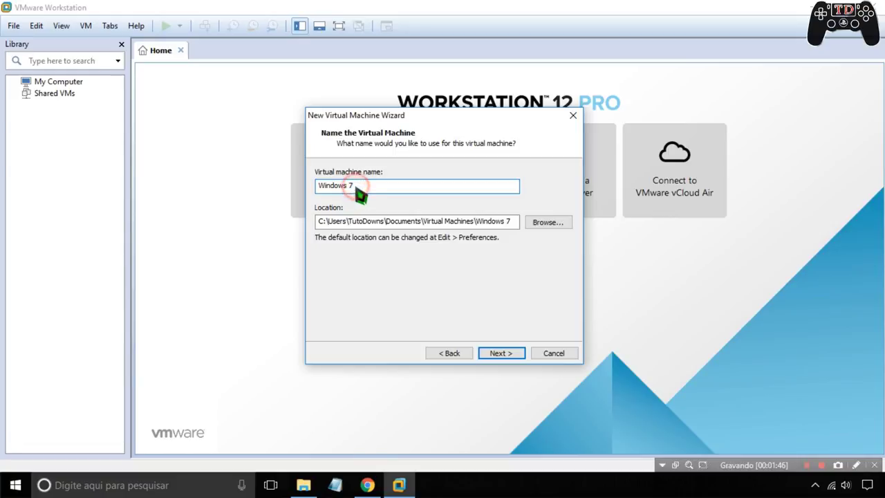
double_click(359, 196)
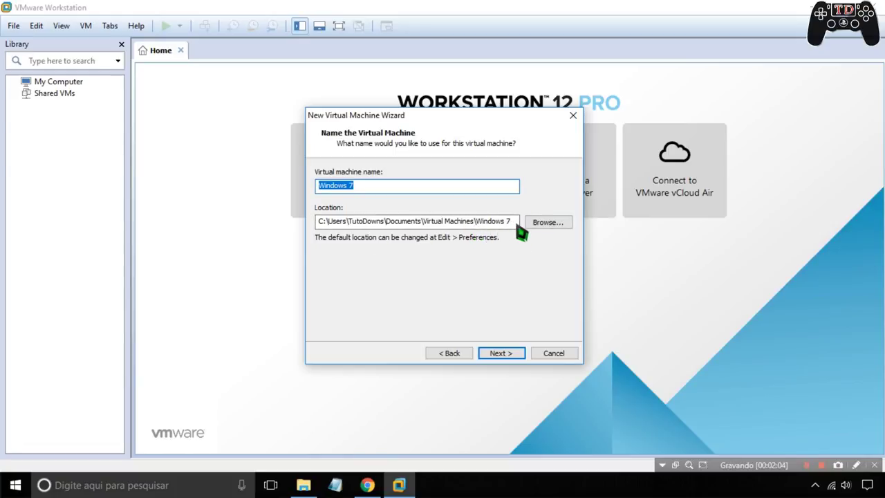
left_click_drag(516, 221, 310, 229)
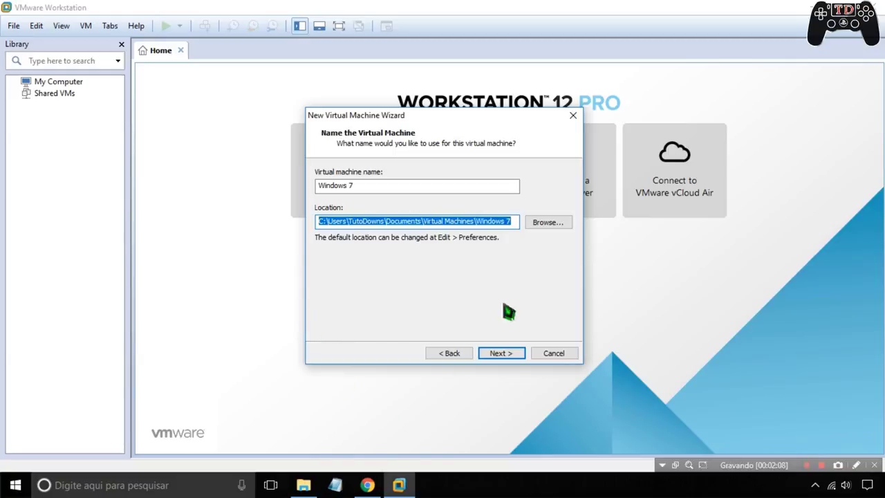
left_click(508, 356)
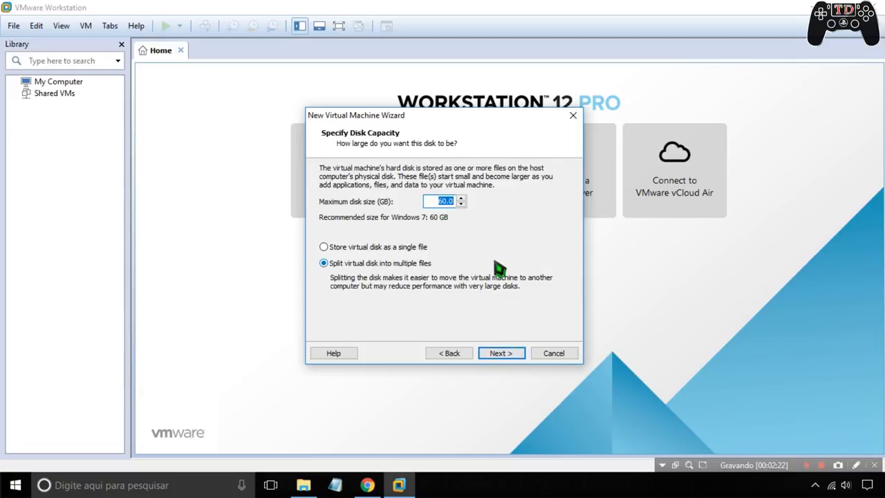
Accept a 60 GB disk split into multiple files and finish creating the virtual machine, powering it on after creation
left_click(503, 356)
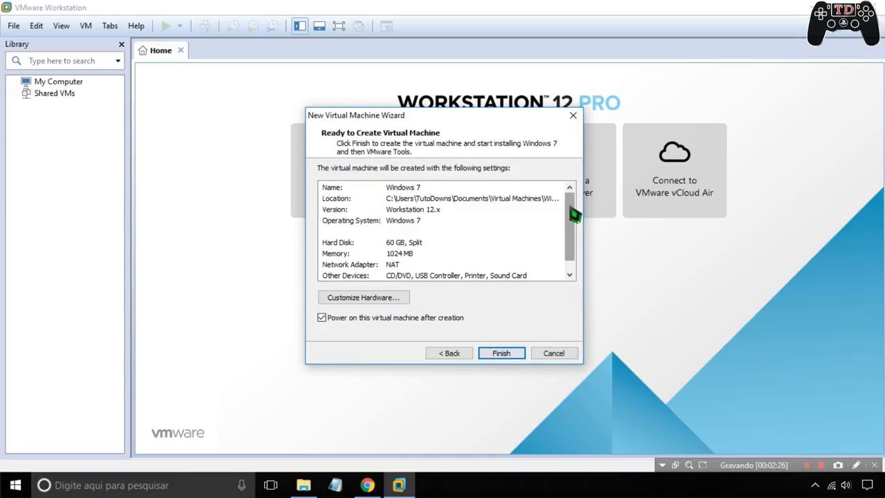
left_click_drag(570, 221, 572, 197)
left_click_drag(575, 227, 546, 242)
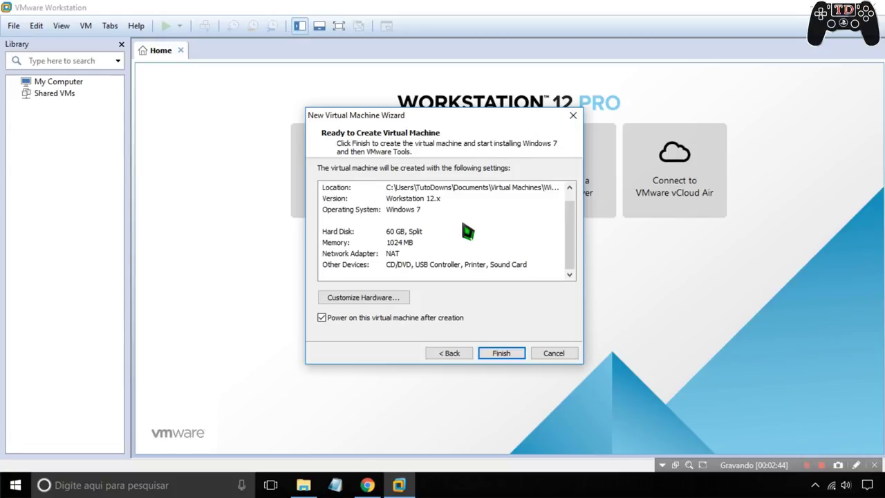
left_click(510, 352)
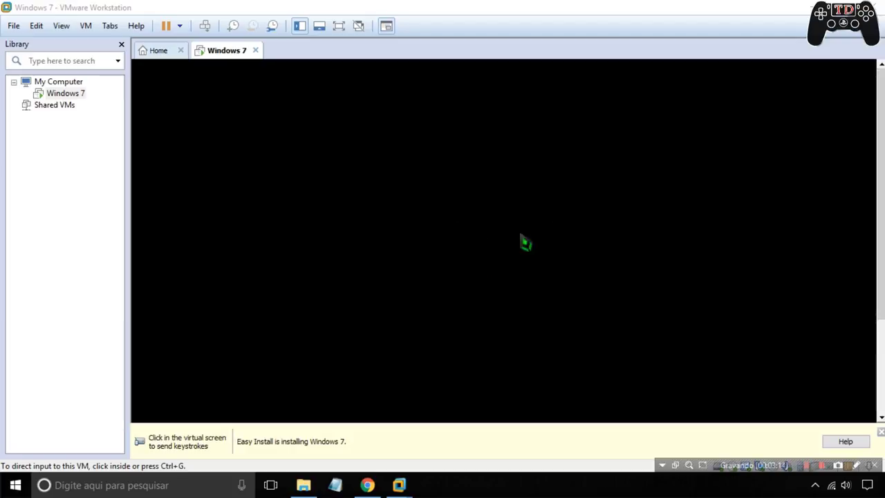
left_click(438, 200)
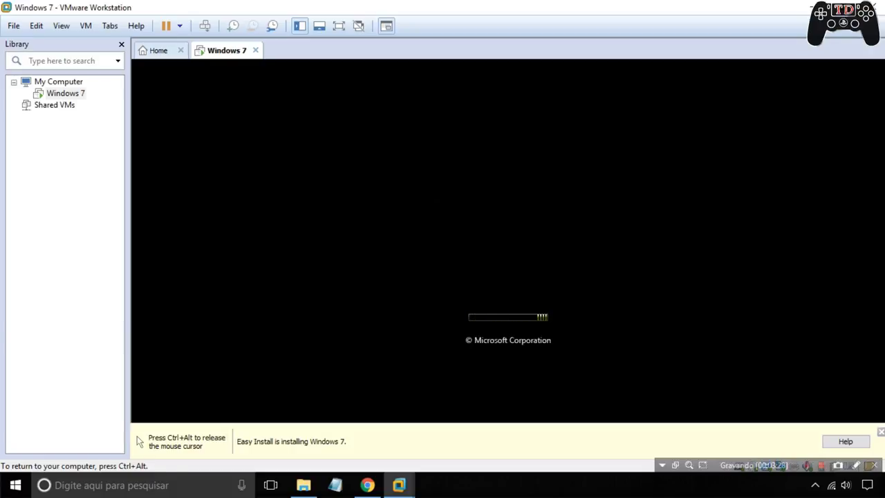
key("ctrl+alt")
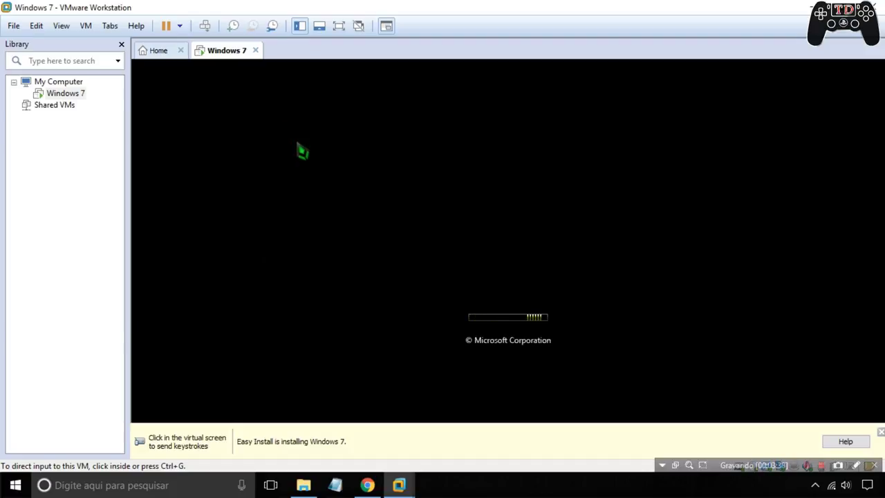
left_click(543, 271)
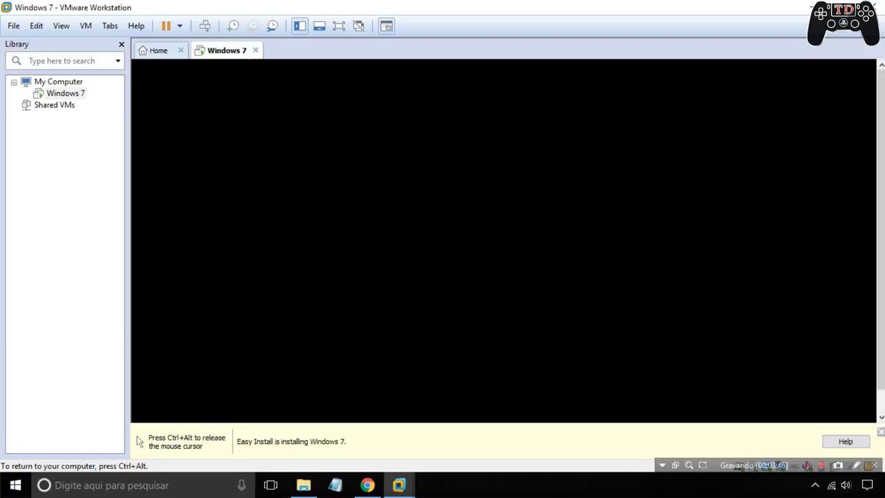
key("ctrl+alt")
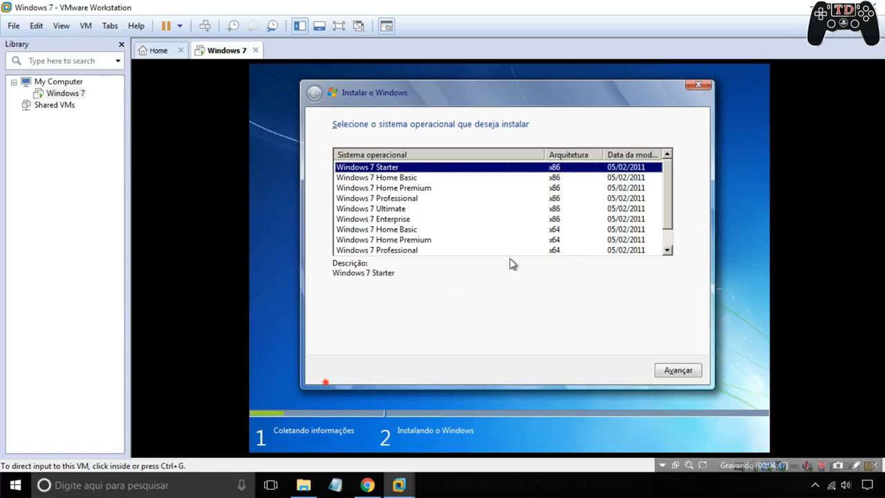
Choose Windows 7 Professional x86 as the operating system to install and proceed with the setup
left_click(509, 259)
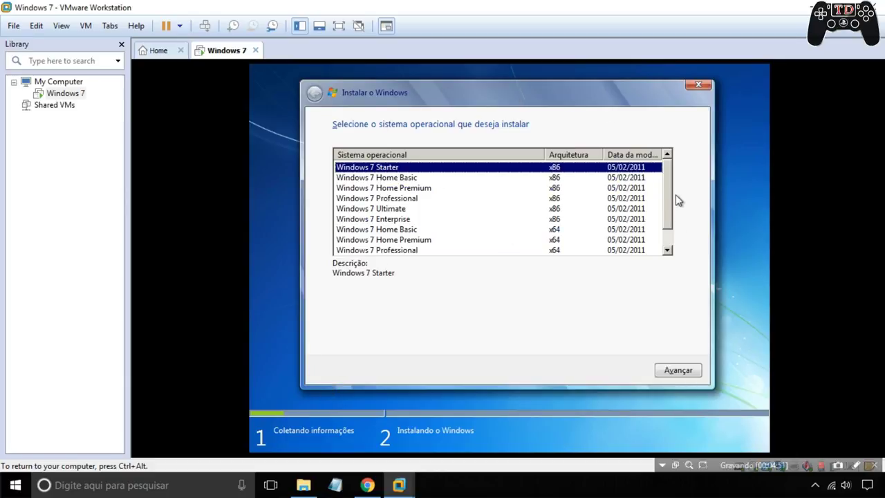
mouse_move(670, 180)
left_mouse_down()
mouse_move(671, 201)
mouse_move(669, 173)
left_mouse_up()
left_click(389, 199)
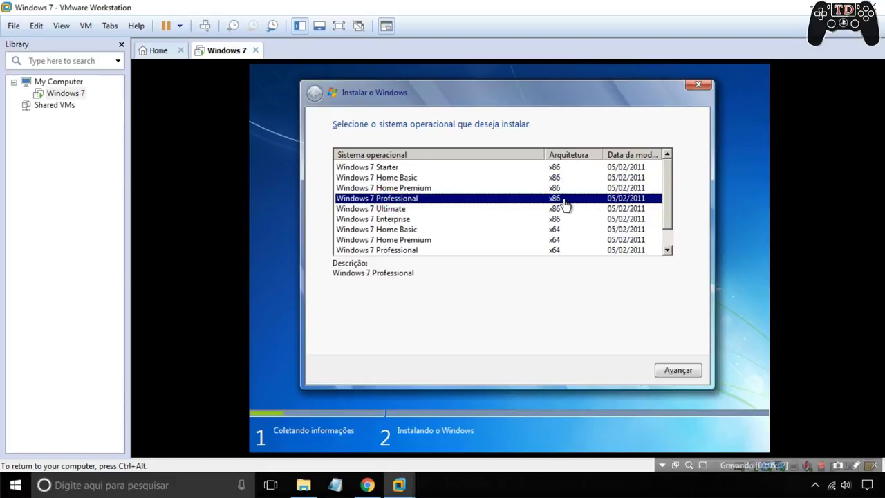
key("ctrl+alt")
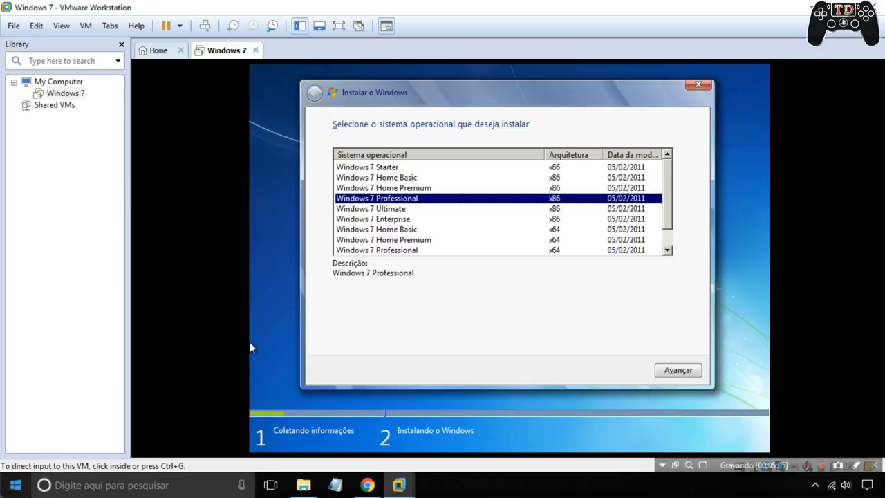
left_click(251, 348)
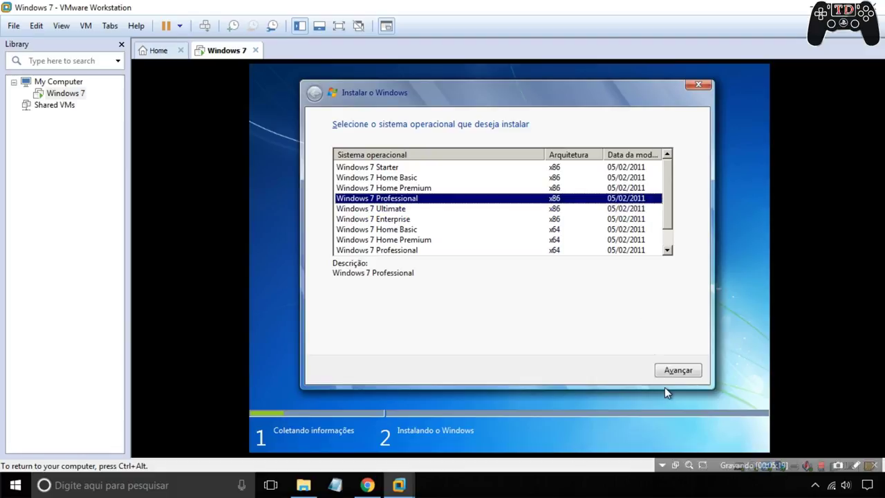
left_click(677, 370)
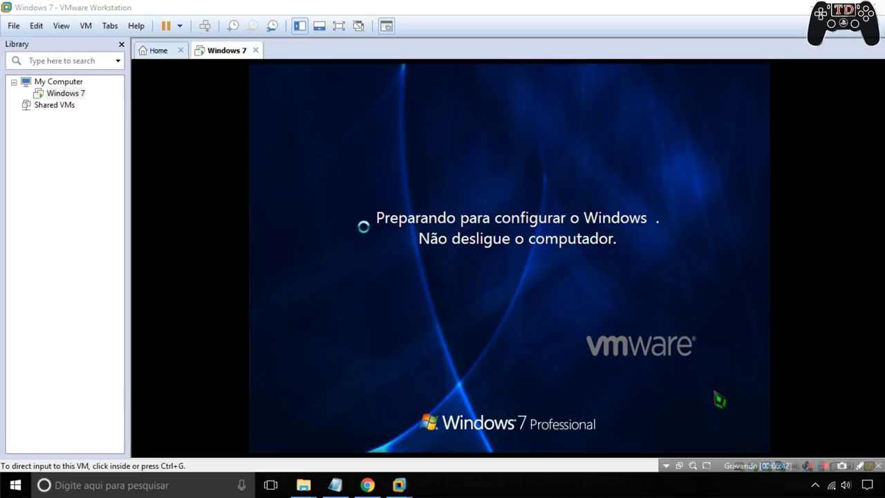
left_click(810, 465)
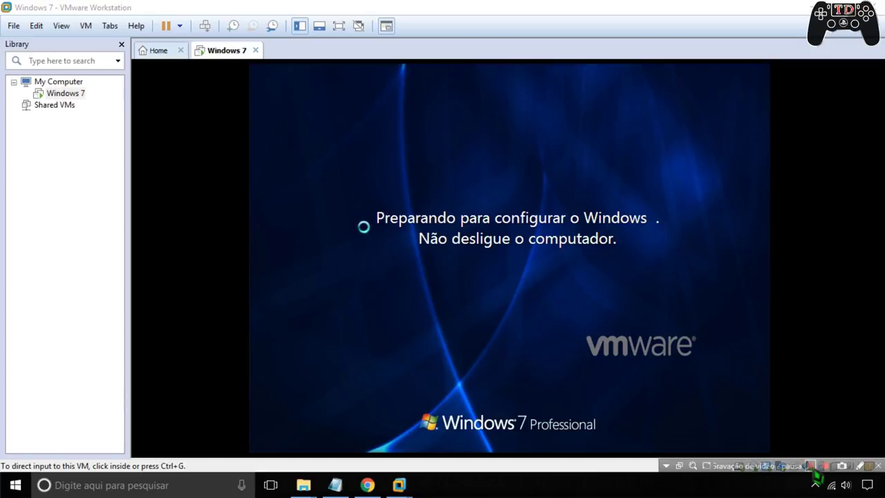
left_click(810, 465)
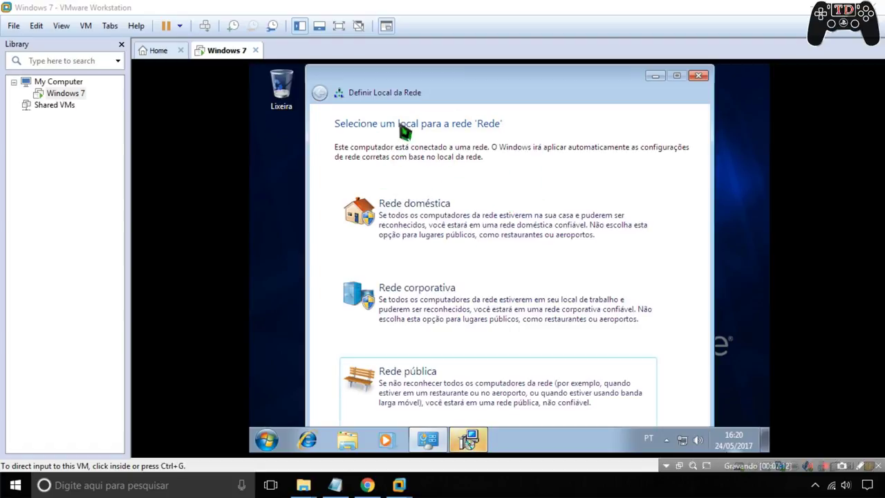
Set the guest's network location to Rede doméstica and dismiss the home group sharing setup
left_click(436, 225)
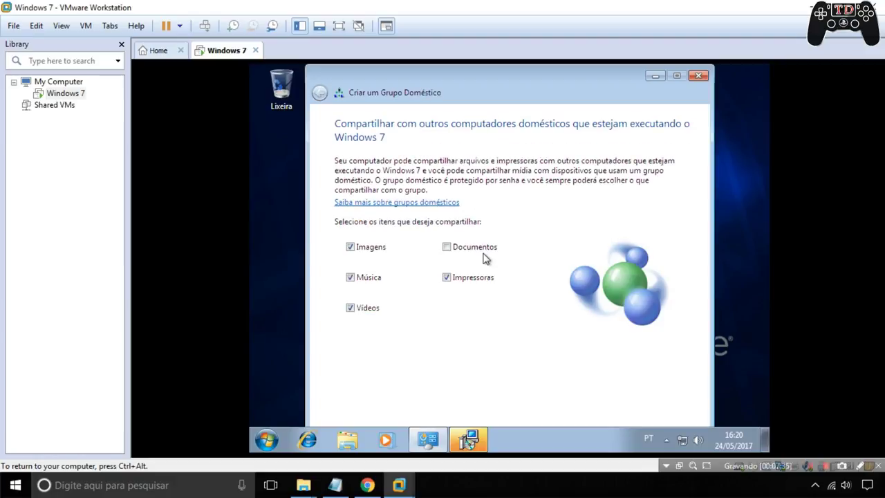
left_click(696, 77)
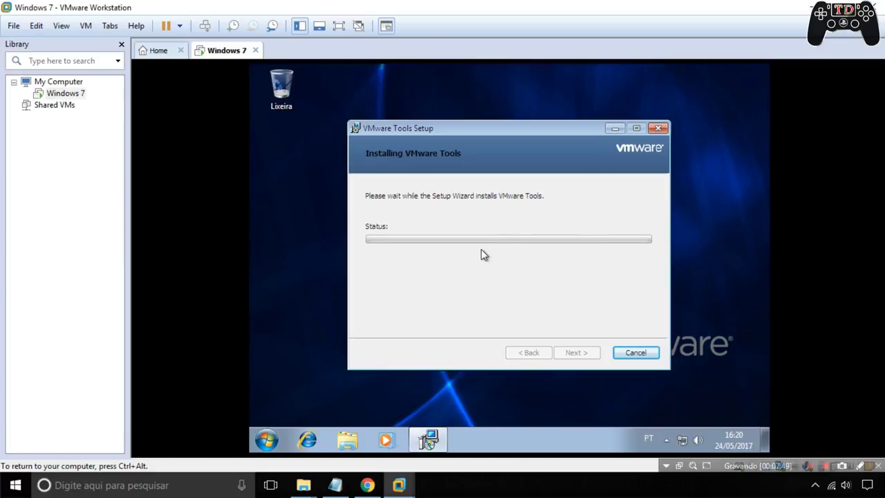
key("ctrl+alt")
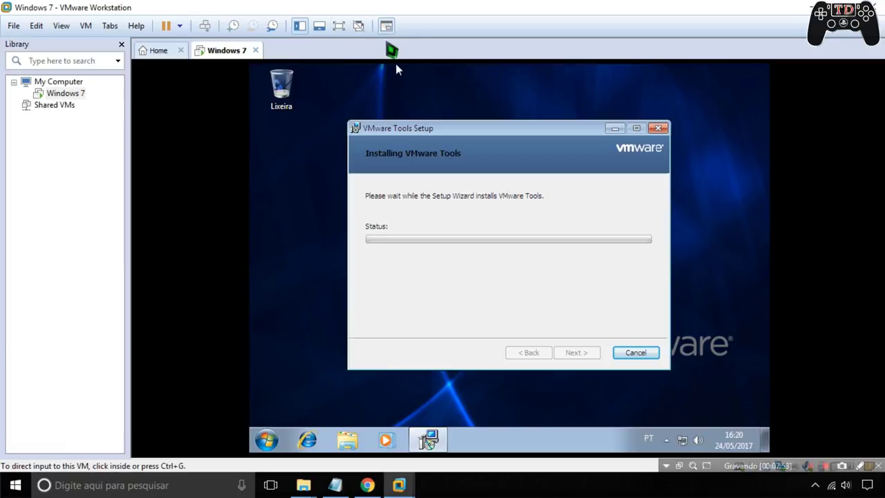
left_click(485, 238)
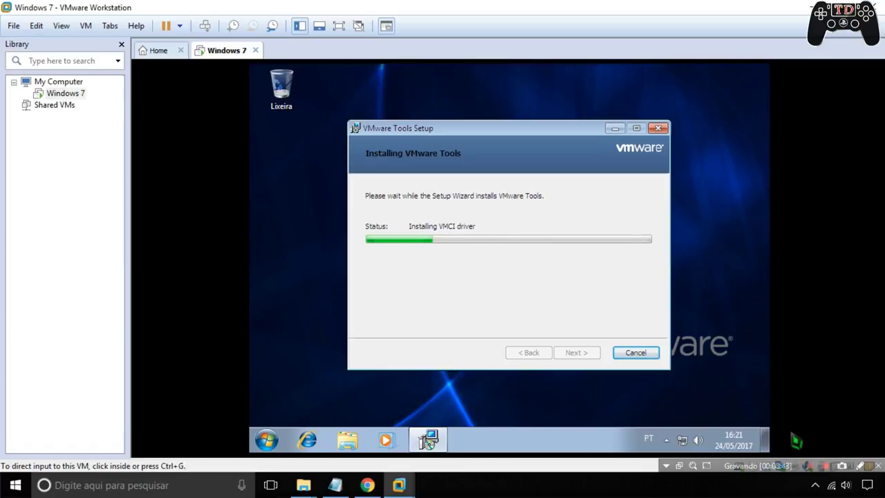
left_click(810, 466)
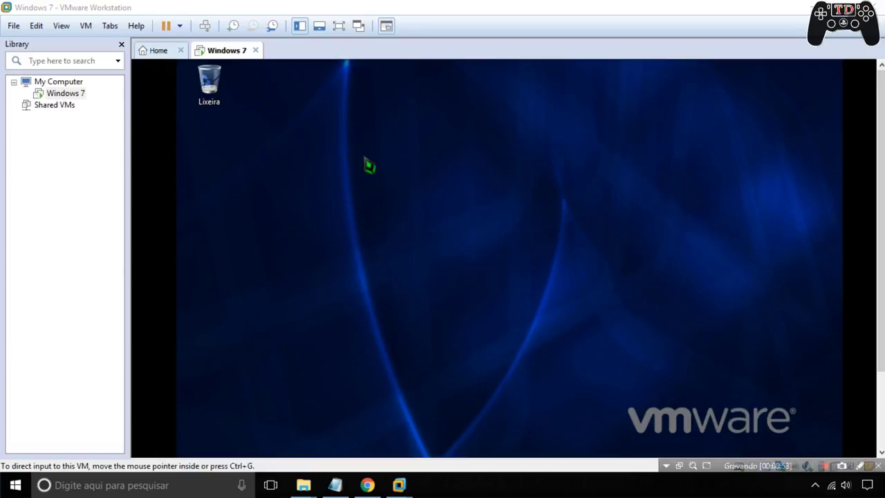
Show the Windows 7 virtual machine in full screen and unpin the command bar so it hides automatically
left_click(339, 28)
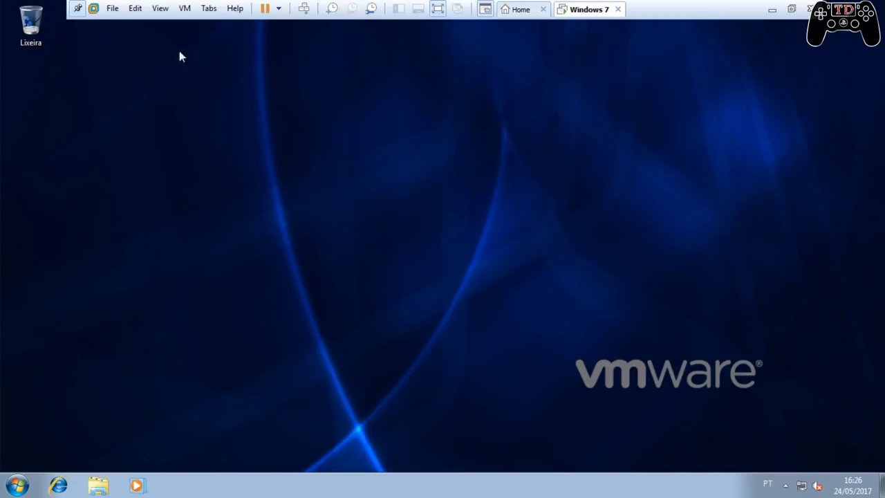
left_click(78, 10)
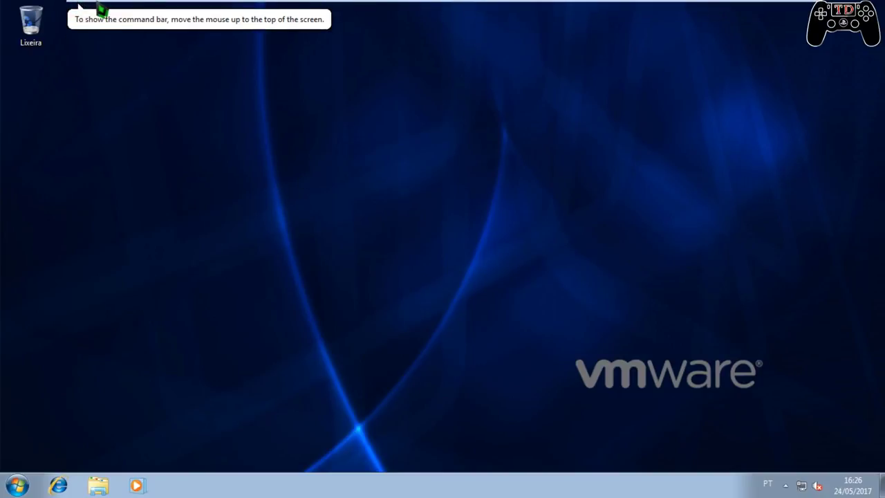
mouse_move(79, 6)
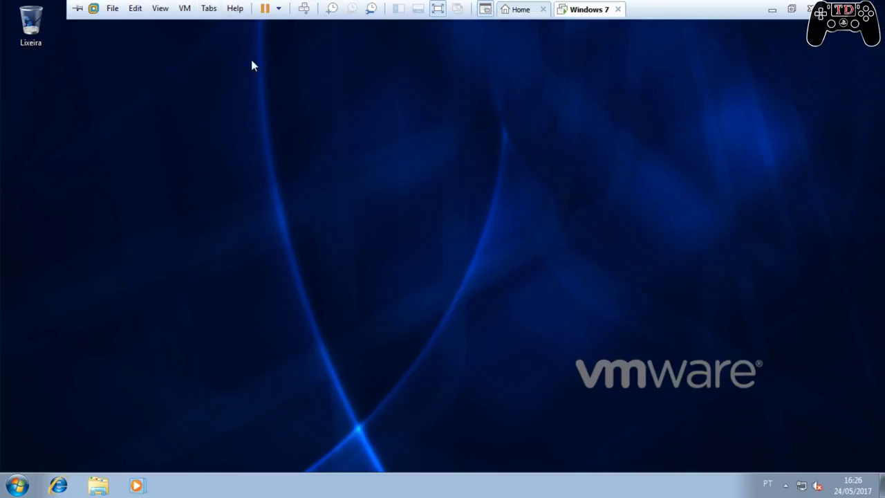
left_click(85, 168)
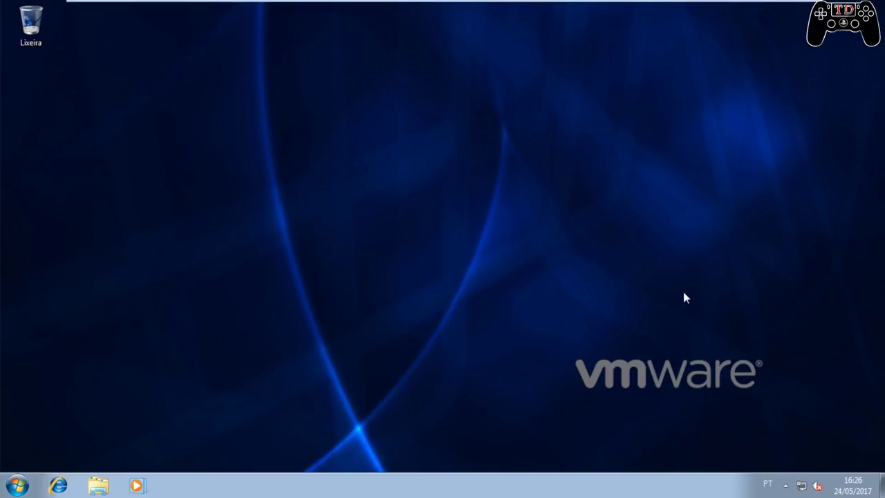
right_click(404, 131)
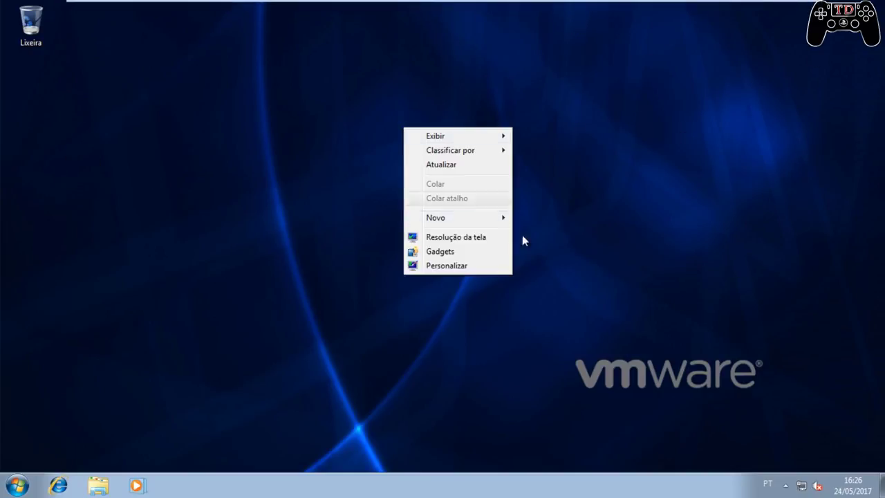
left_click(702, 143)
left_click_drag(560, 357, 883, 405)
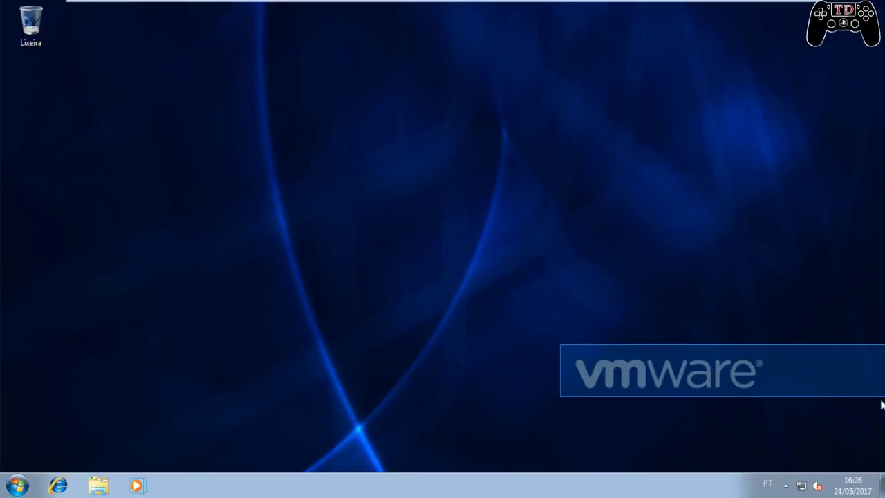
Apply the Windows 7 theme to the guest desktop and close the personalization window
right_click(360, 74)
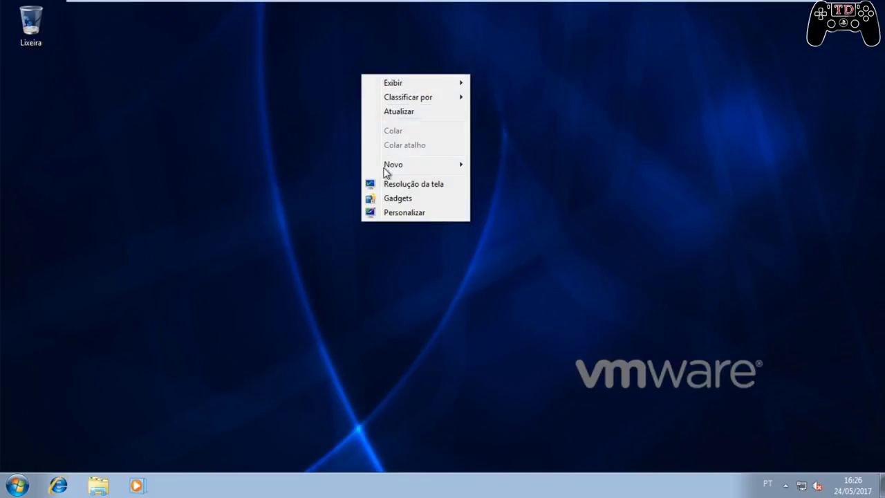
left_click(396, 215)
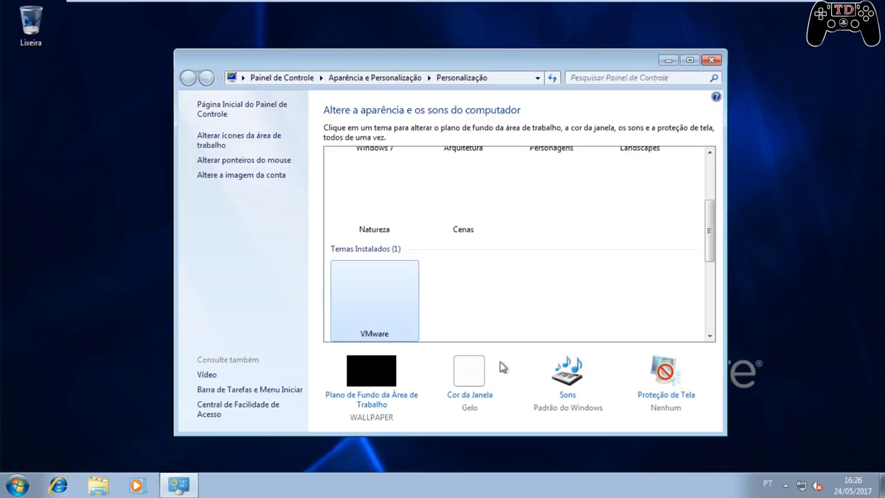
left_click(370, 173)
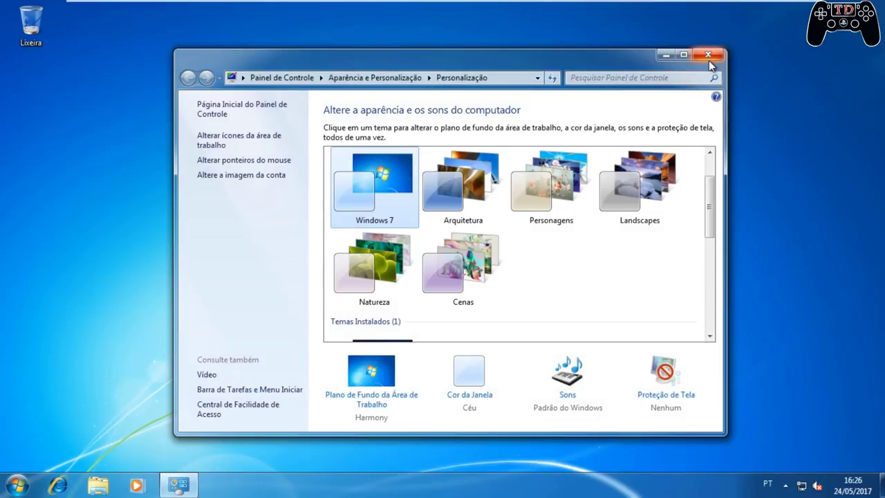
left_click(711, 61)
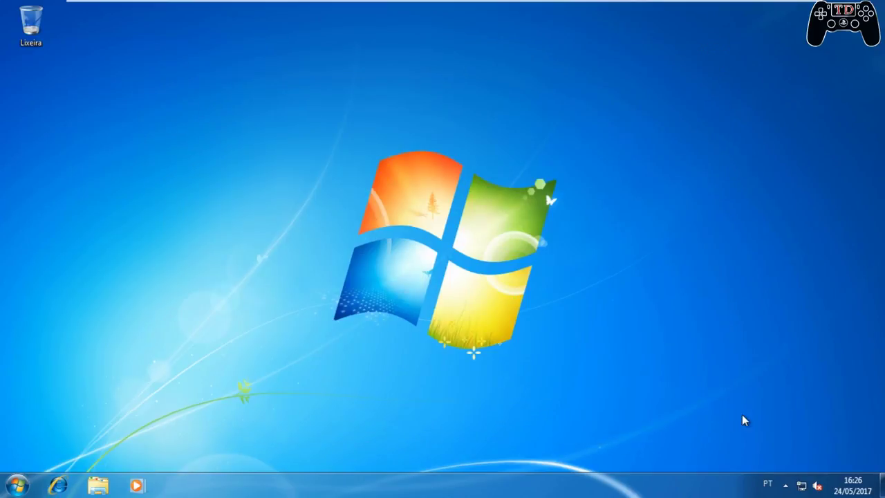
right_click(490, 173)
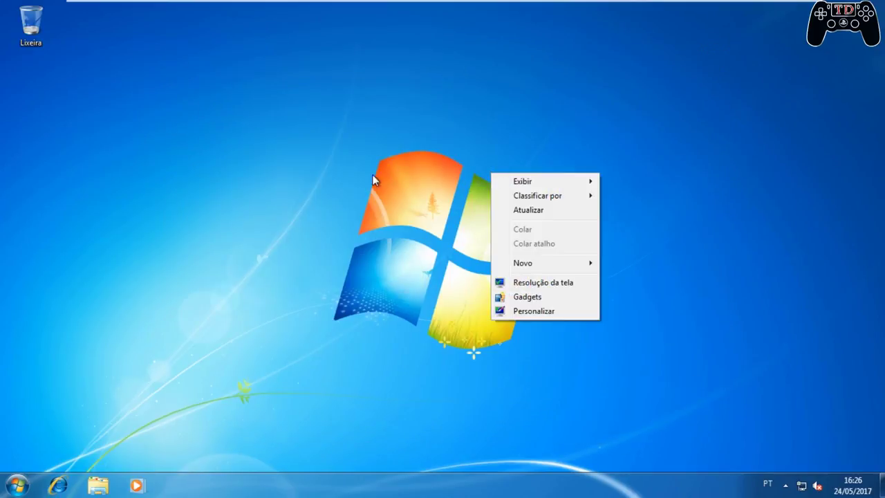
left_click(359, 181)
Browse the guest's Disco Local (C:) drive to view the Arquivos de Programas folder's contents, and close the file window
left_click(3, 490)
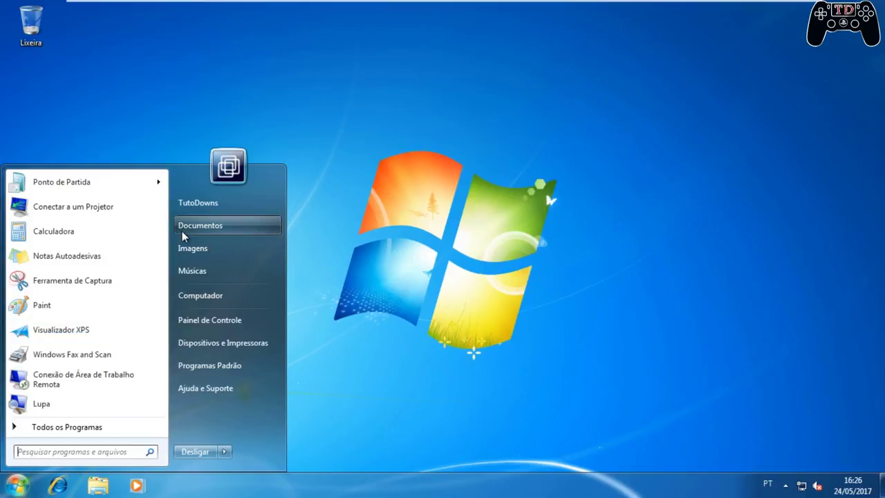
left_click(183, 233)
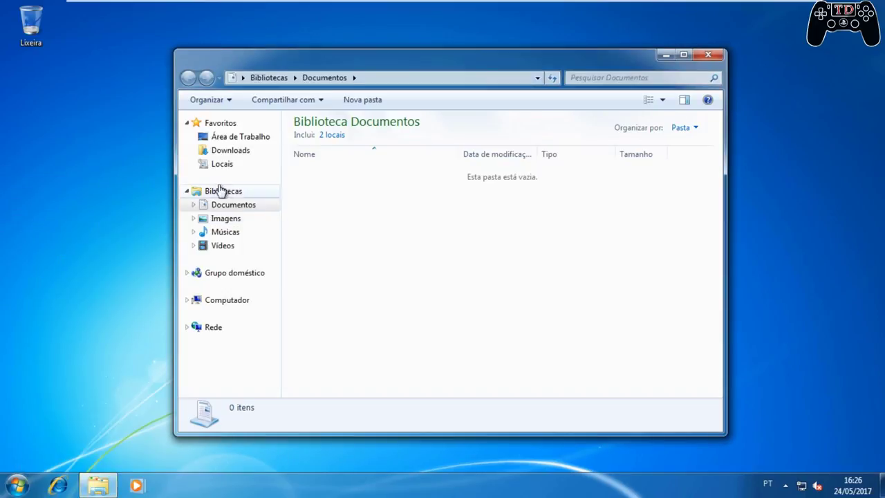
left_click(227, 304)
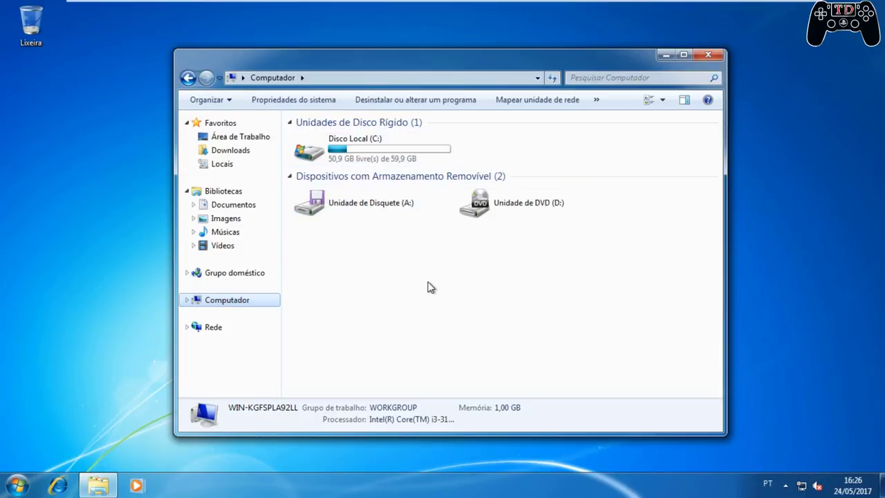
double_click(348, 161)
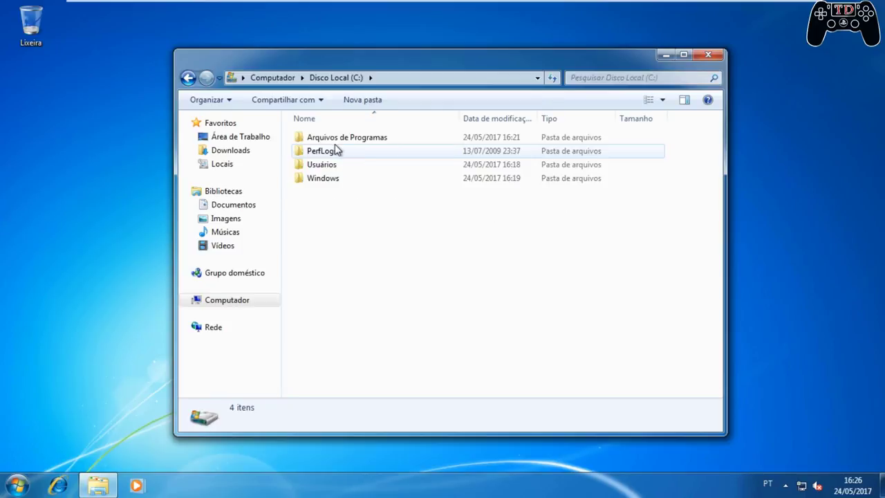
double_click(337, 138)
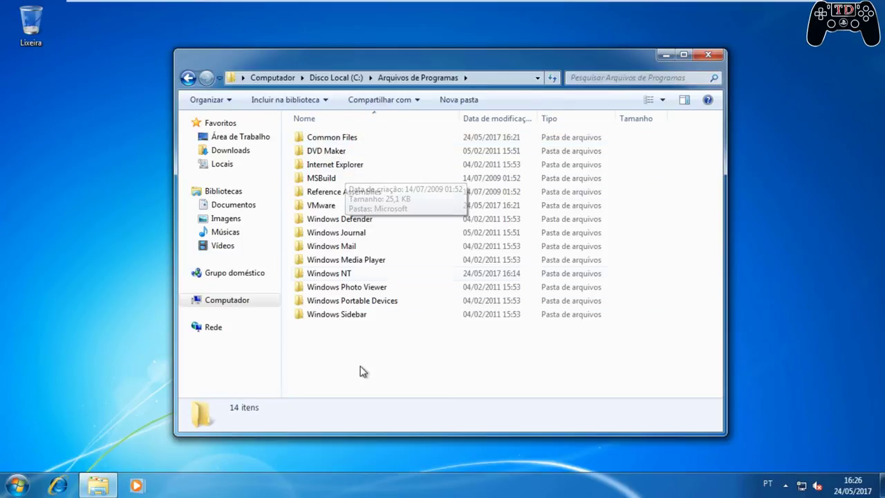
left_click_drag(362, 371, 332, 124)
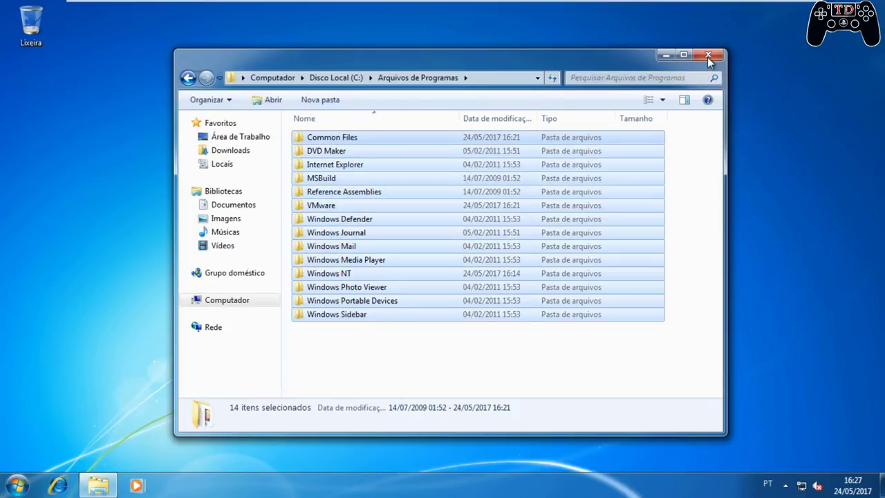
left_click(707, 55)
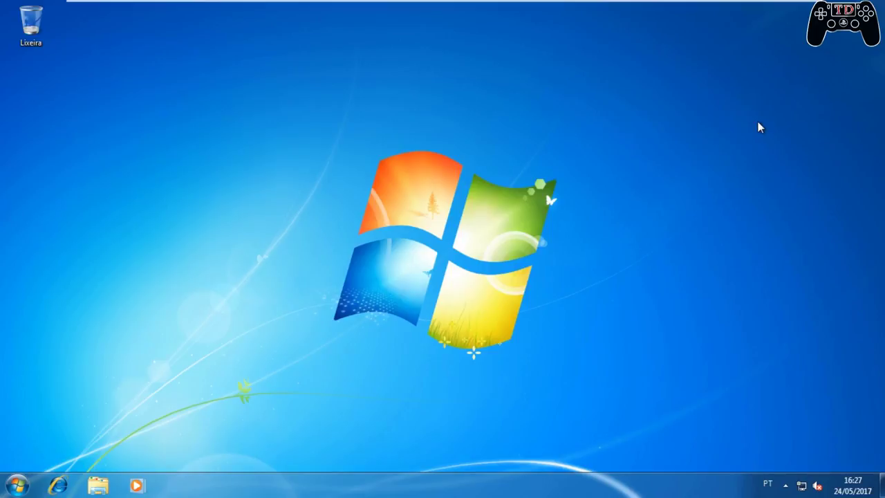
Exit full screen to return the Windows 7 virtual machine to the VMware Workstation window
mouse_move(475, 10)
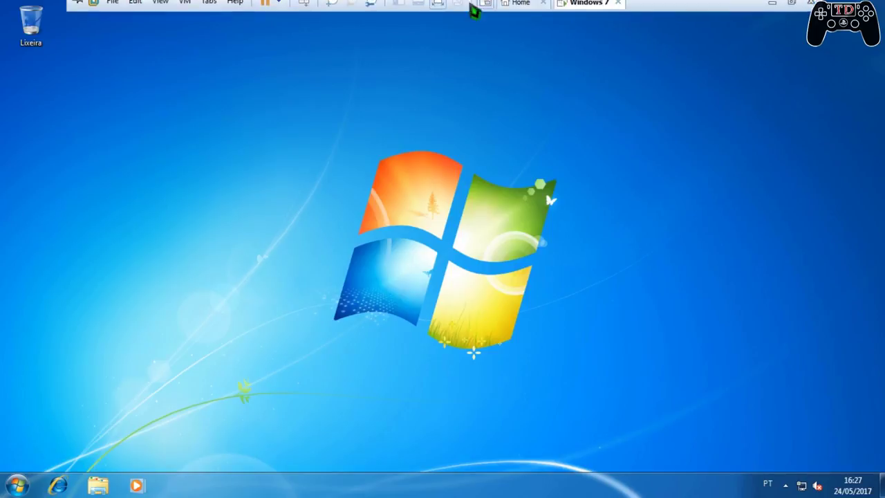
left_click(437, 9)
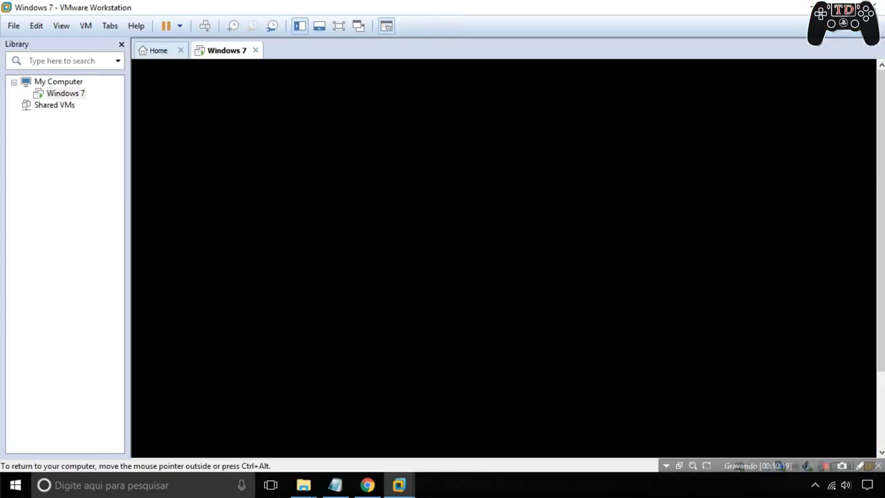